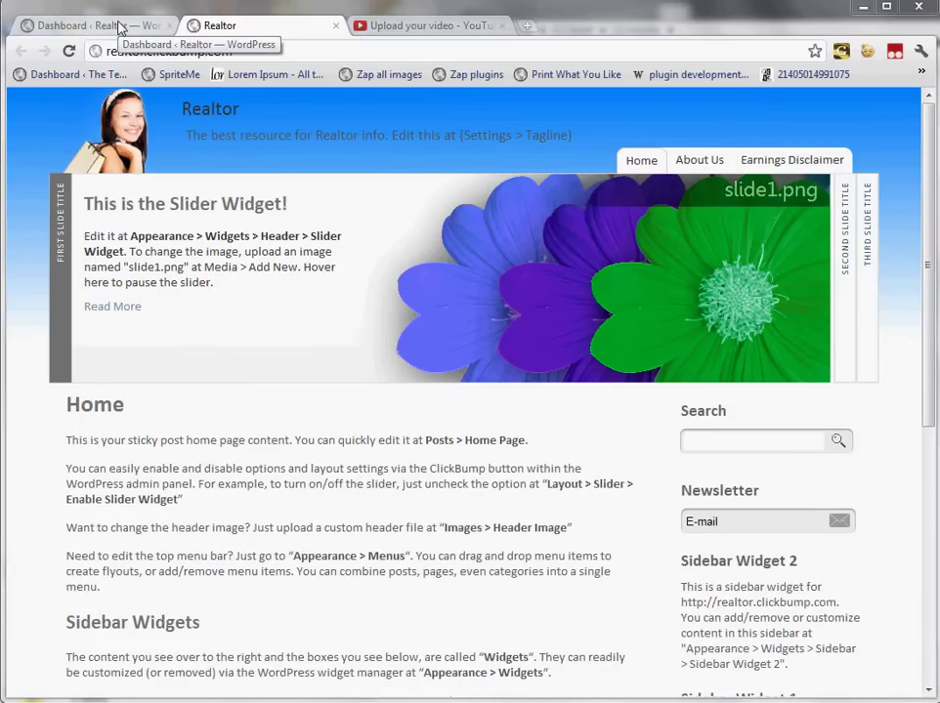
Step: Open the Realtor site's ClickBump 5 options and check the footer shows version 5.1.7
click(120, 27)
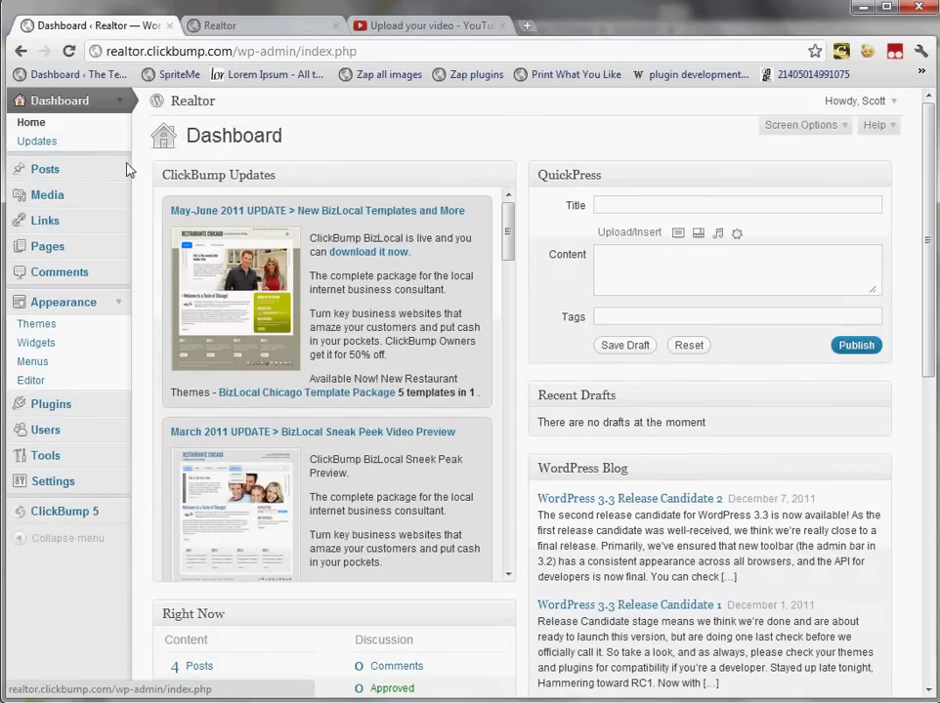
click(93, 518)
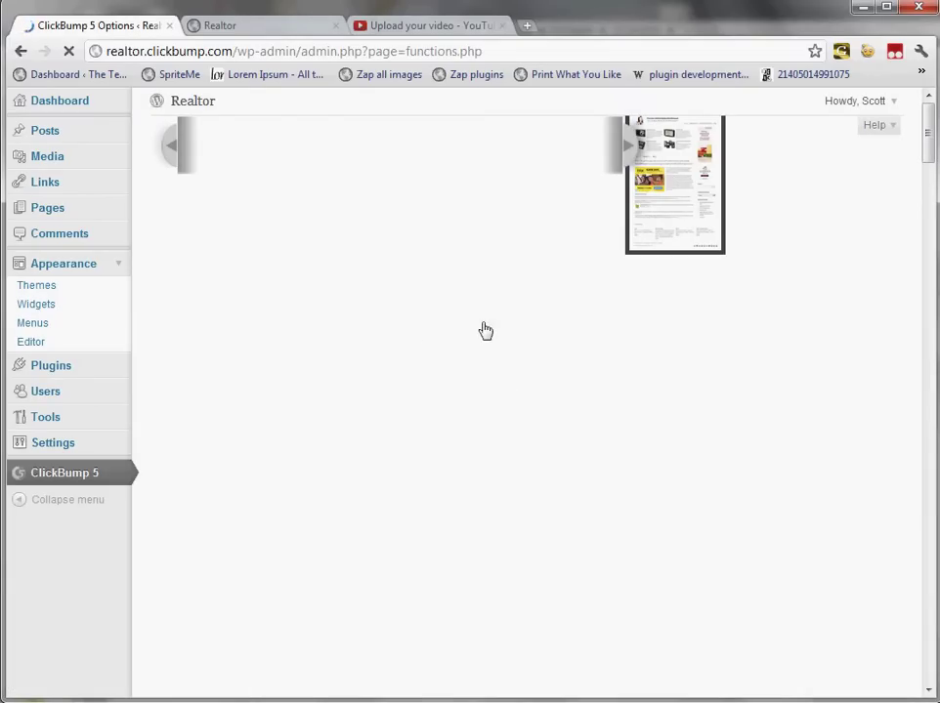
scroll(652, 616, down, 2)
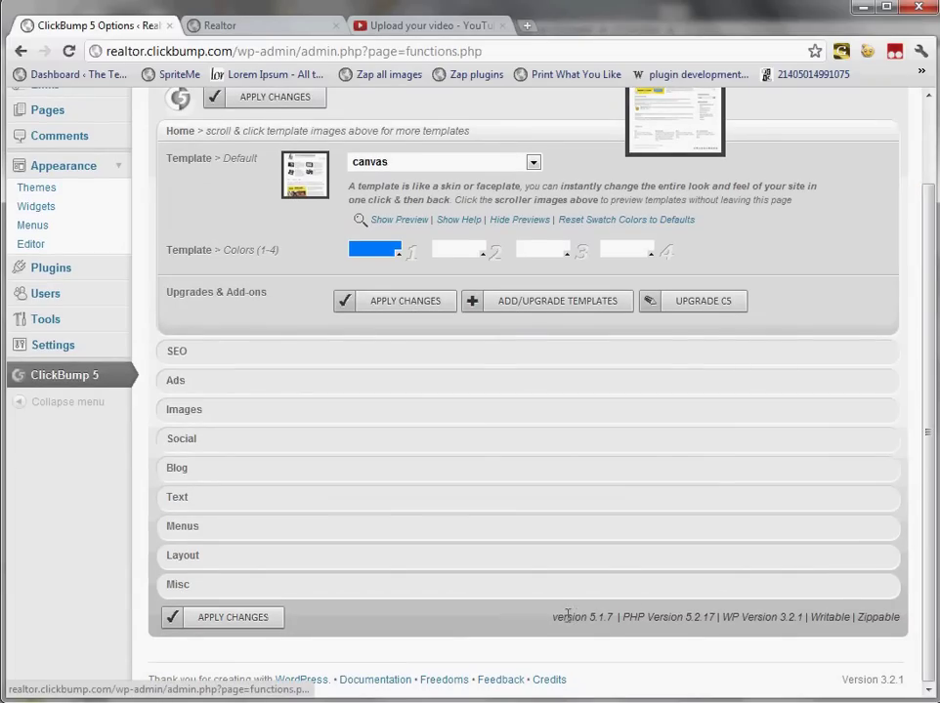
drag(552, 617, 550, 616)
scroll(928, 411, up, 2)
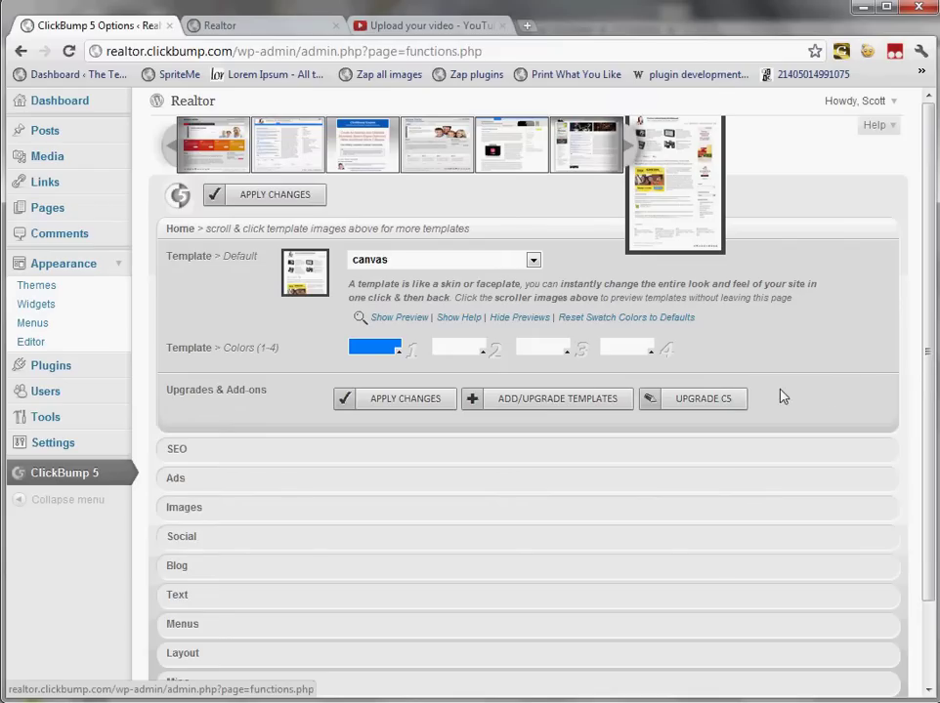
Step: In the Engine Updater, choose clickbump_upgrade.zip from Engine > version 5.2 > 5.2 beta4 > c5 installer
click(726, 402)
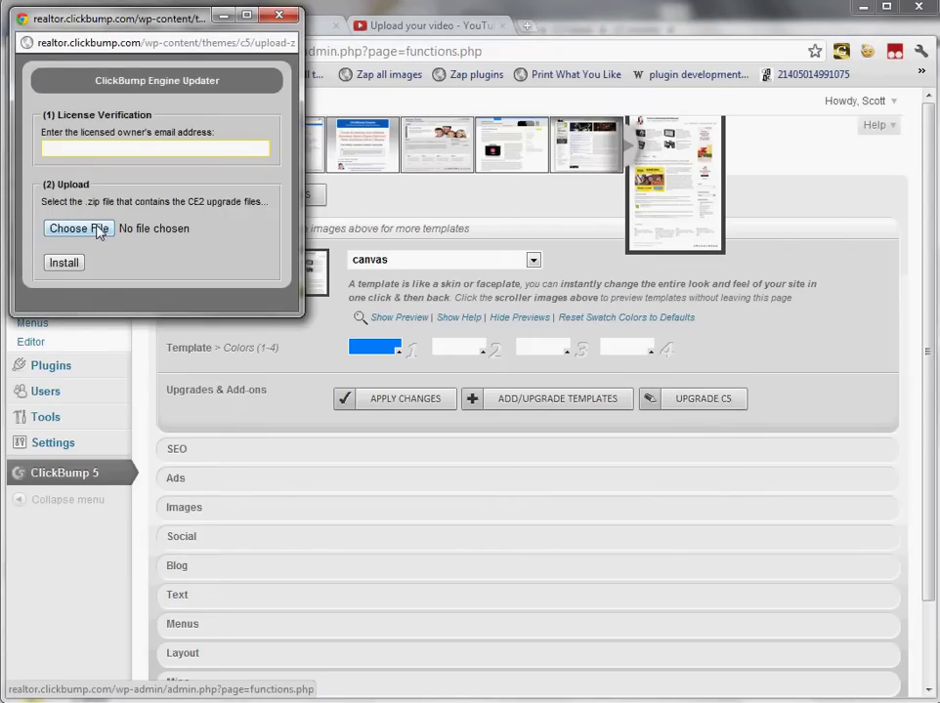
click(98, 229)
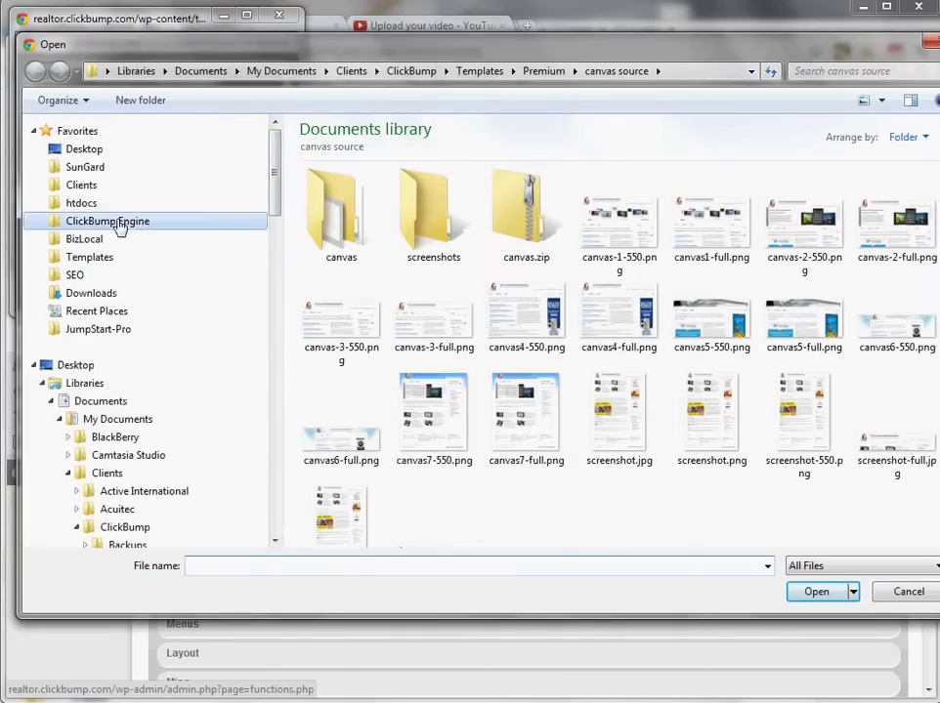
click(119, 222)
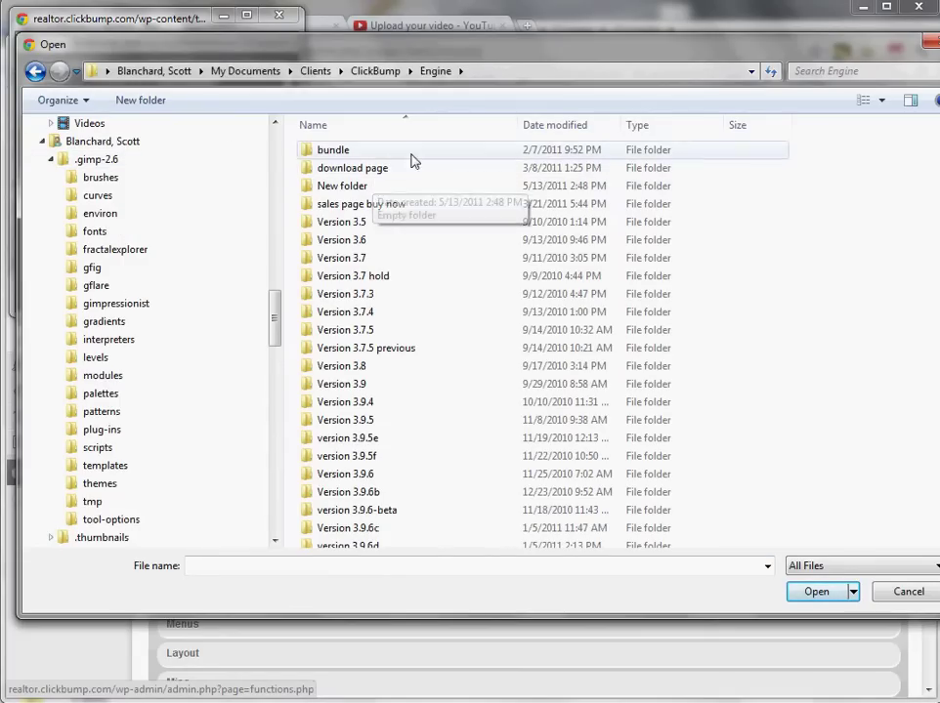
click(541, 127)
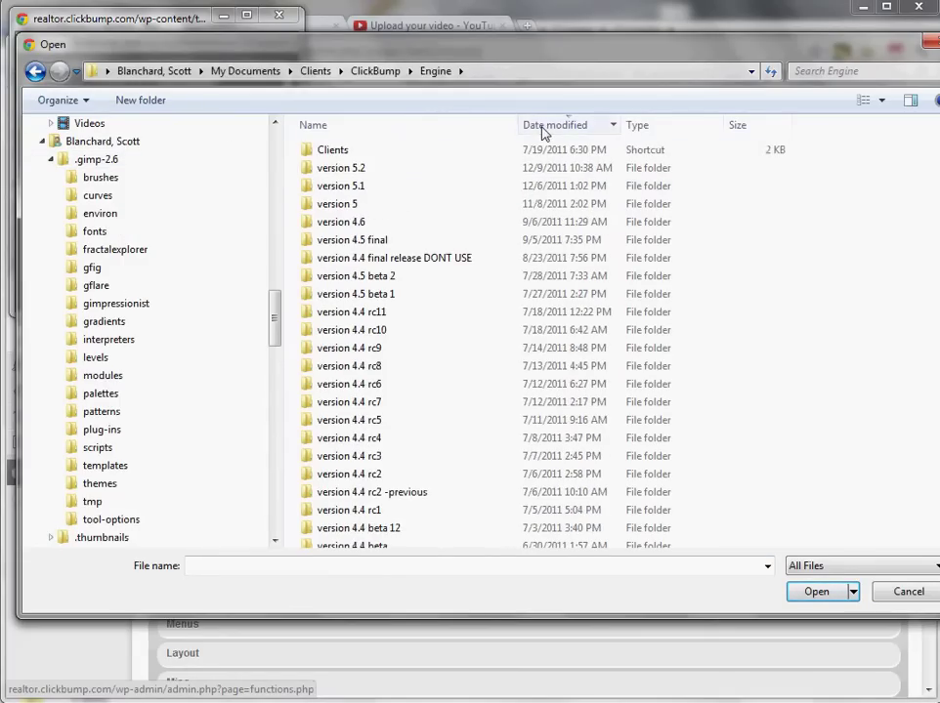
double_click(410, 173)
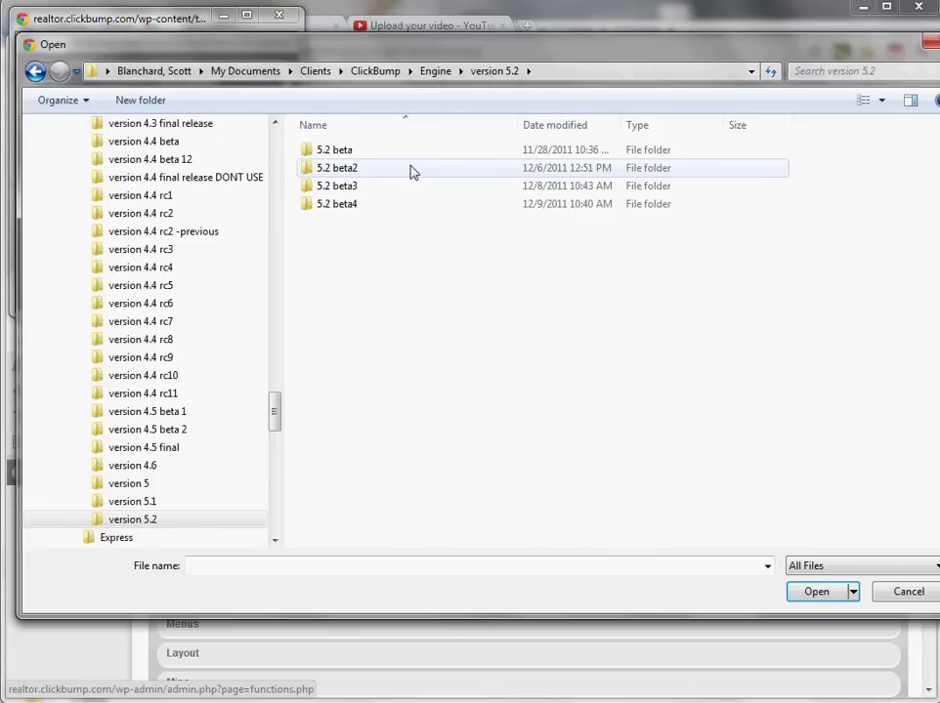
double_click(393, 206)
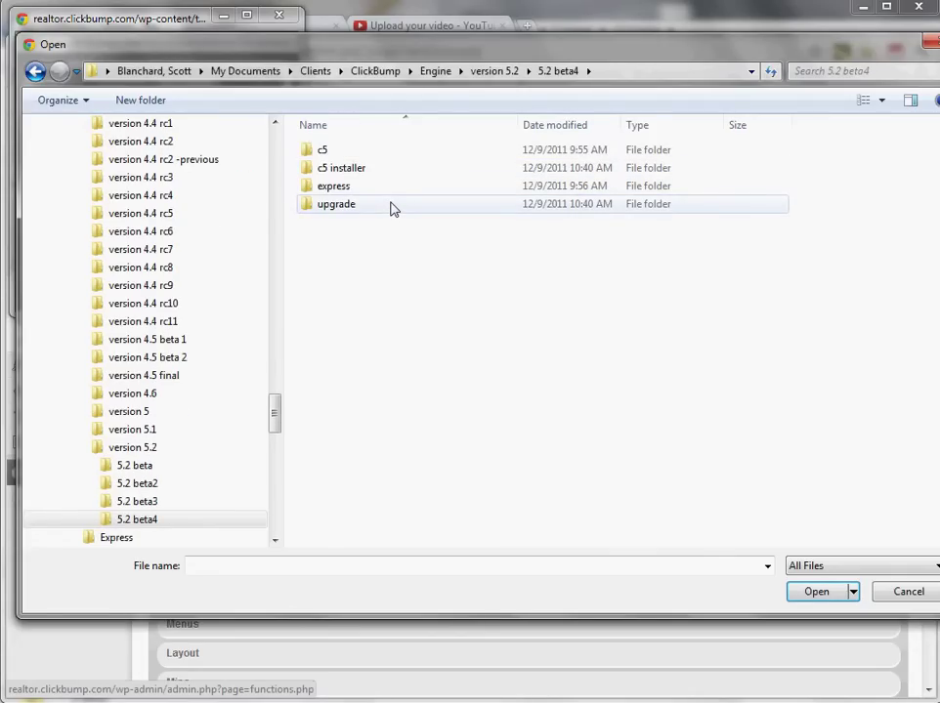
double_click(389, 173)
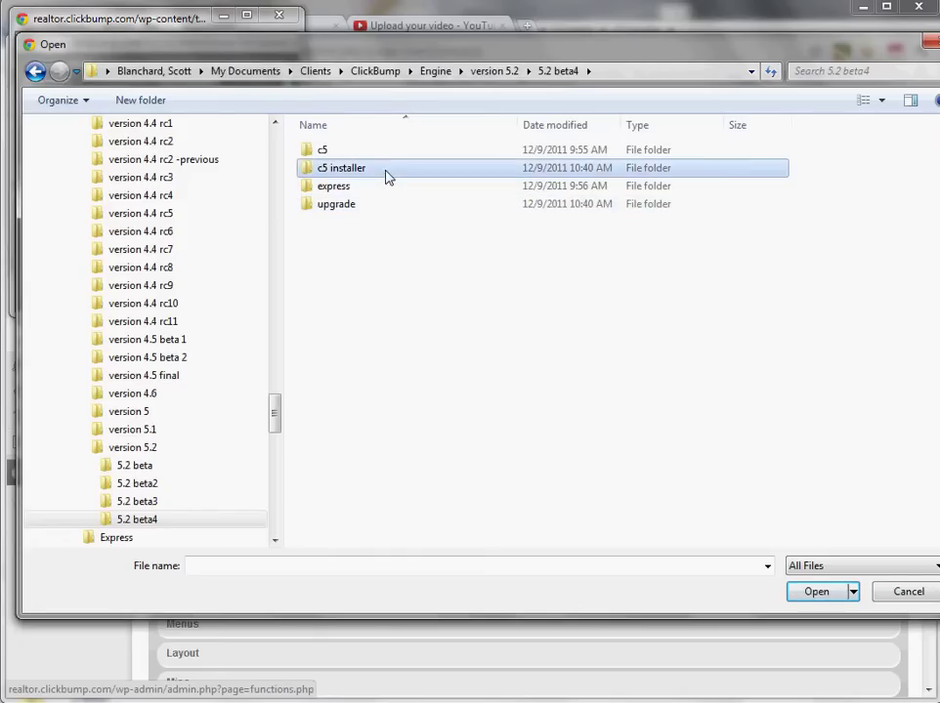
click(393, 173)
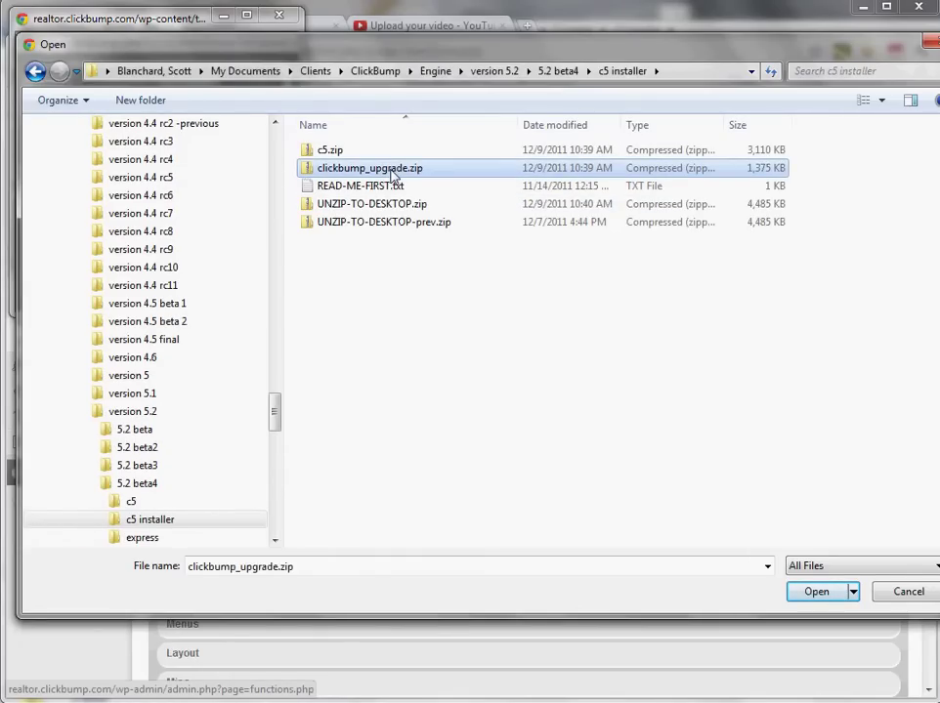
double_click(393, 172)
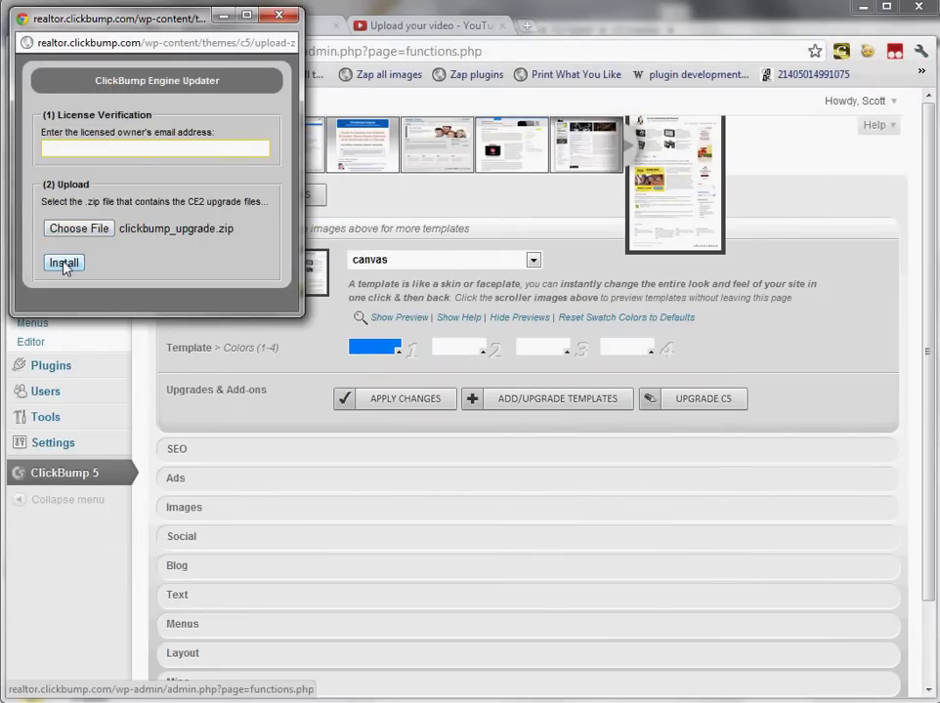
Step: Verify the licence with the owner's e-mail address, install the upgrade and apply it
click(125, 146)
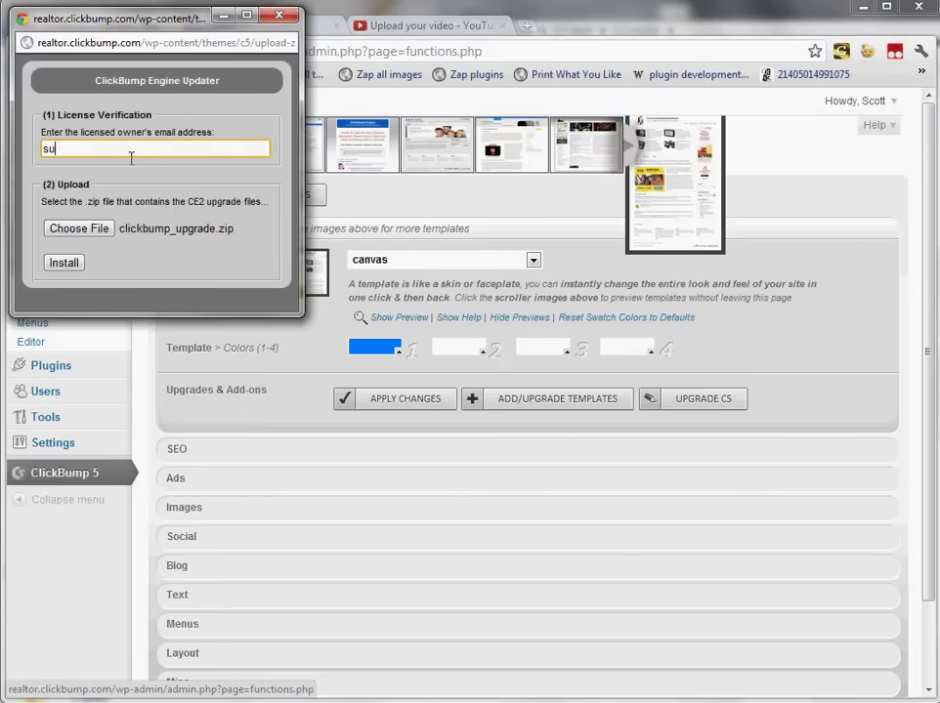
click(65, 264)
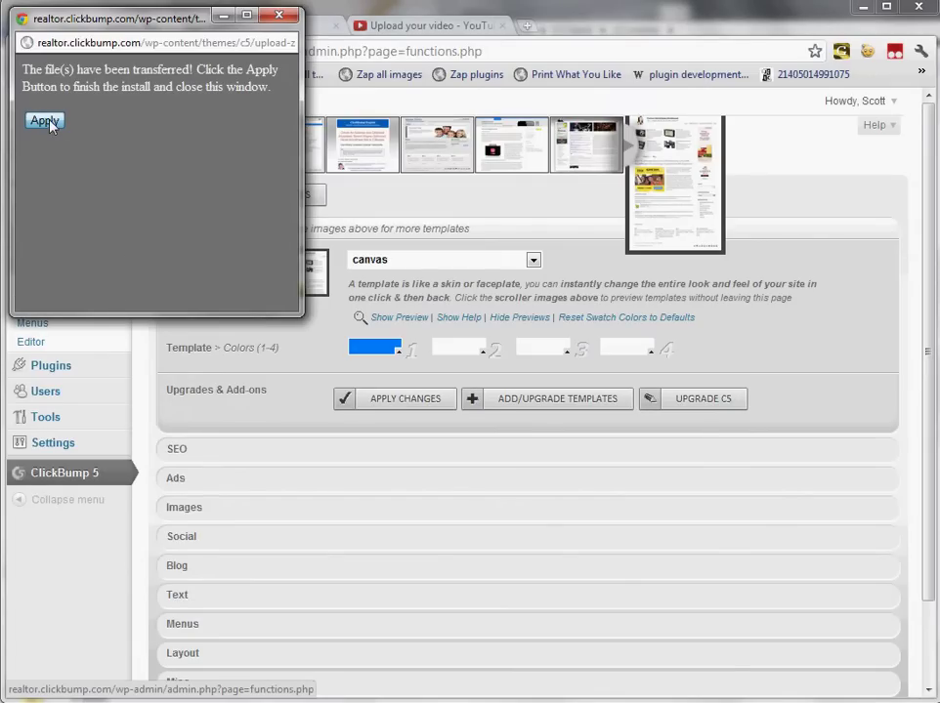
click(49, 123)
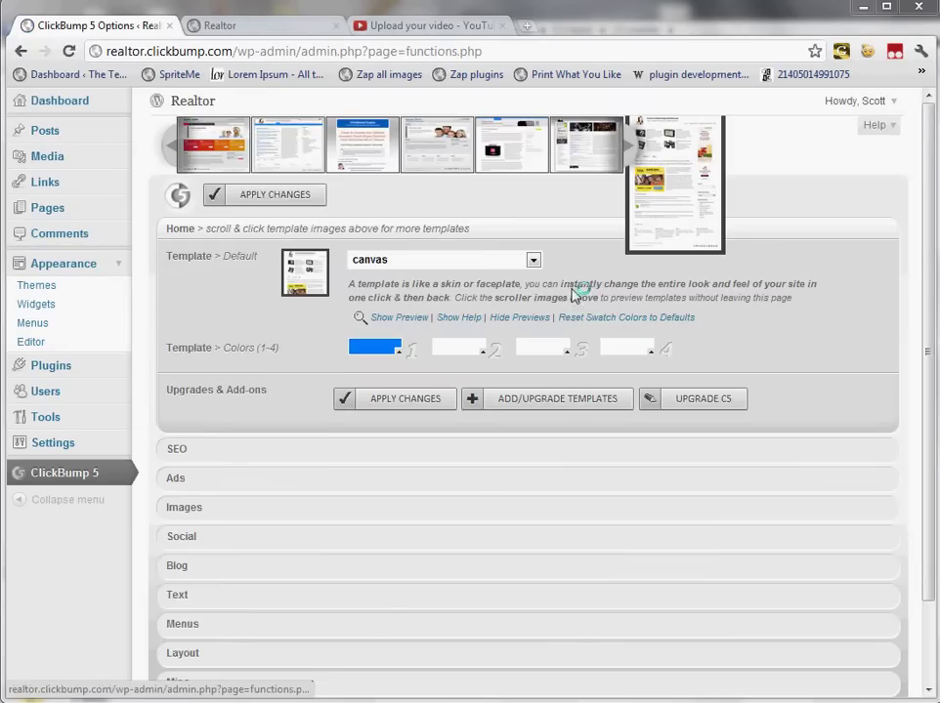
scroll(933, 303, down, 2)
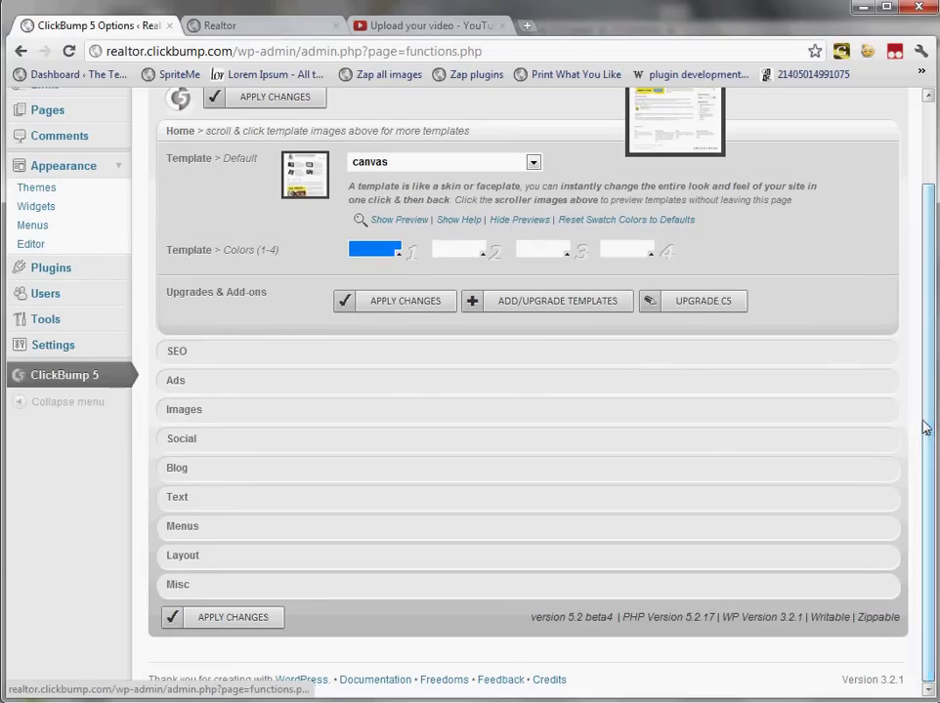
drag(619, 615, 589, 622)
drag(530, 617, 616, 625)
scroll(628, 611, up, 2)
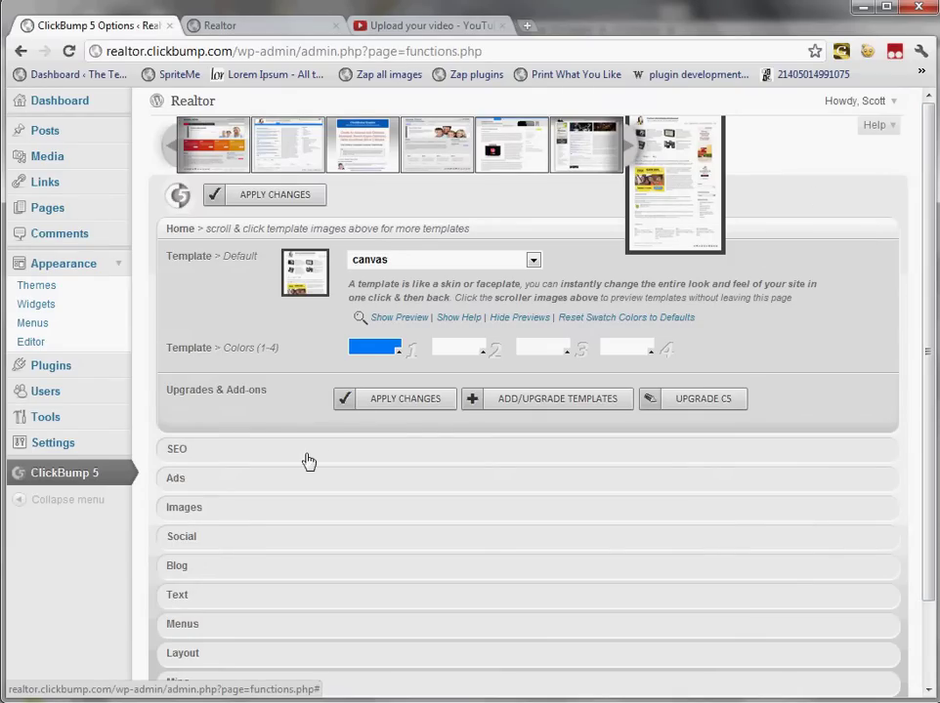
Step: Expand the Ads section and review its Adsense publisher ID, ad position and ad colour settings
click(291, 479)
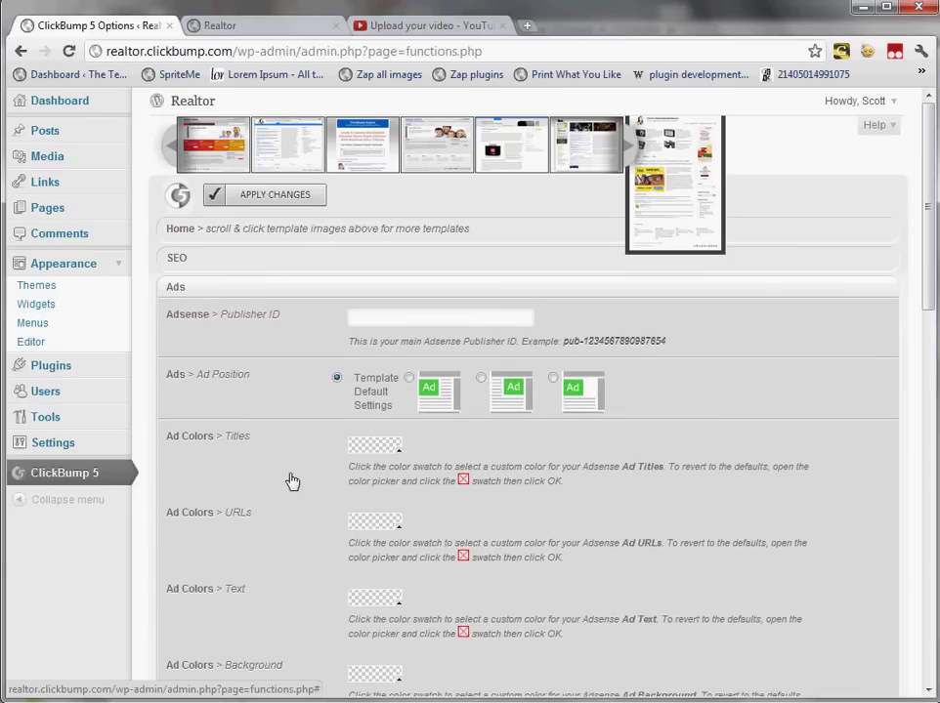
drag(933, 262, 931, 319)
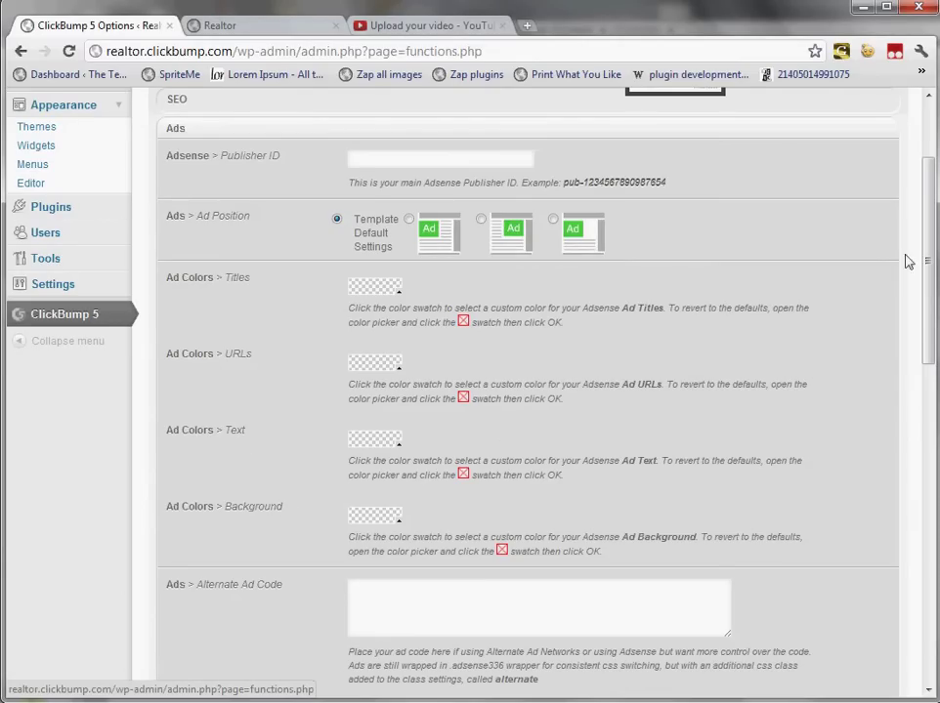
drag(921, 258, 926, 183)
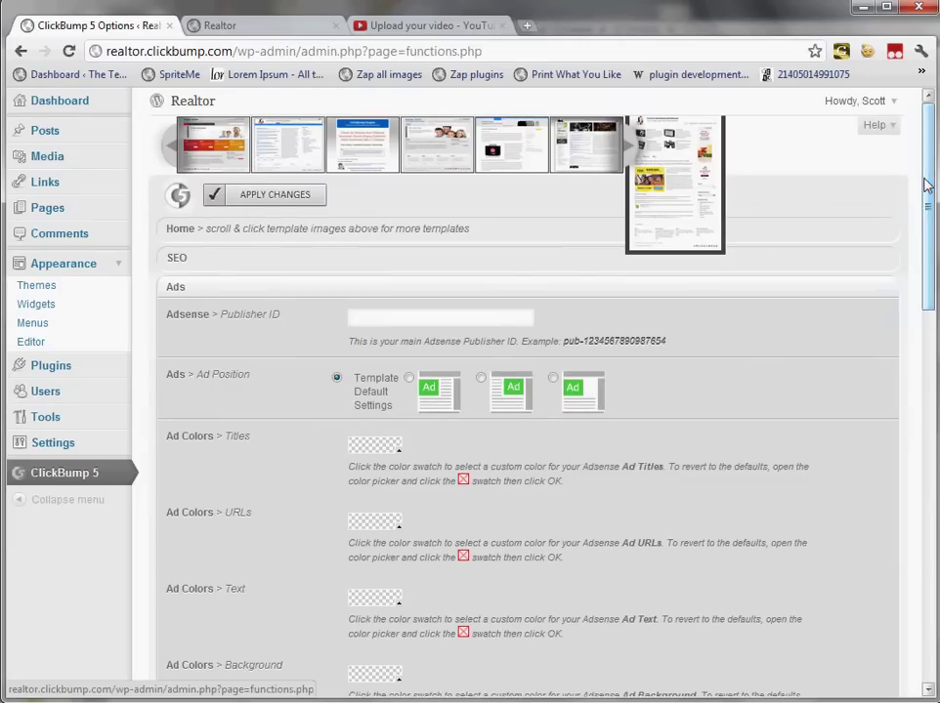
Step: Collapse Ads, refresh the Realtor home page, then go to Appearance > Widgets
click(535, 288)
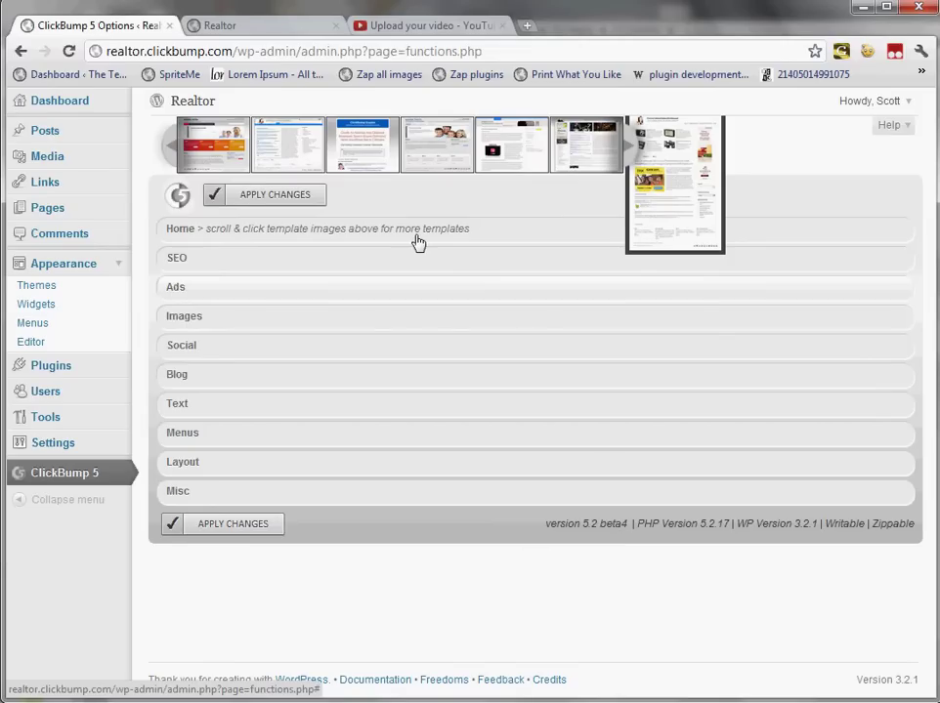
click(268, 32)
key(F5)
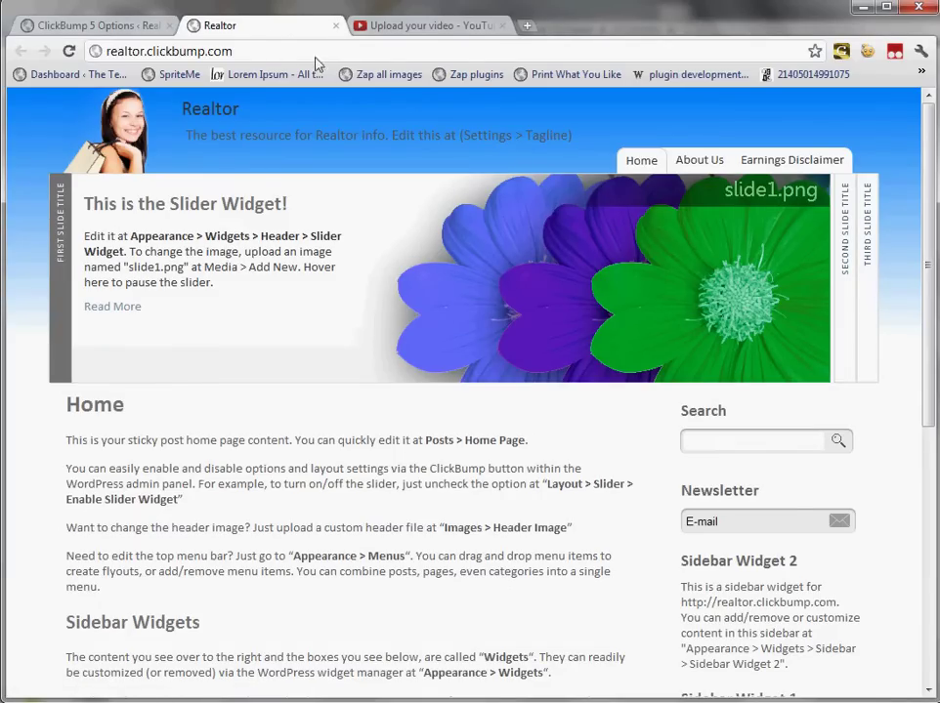
click(142, 25)
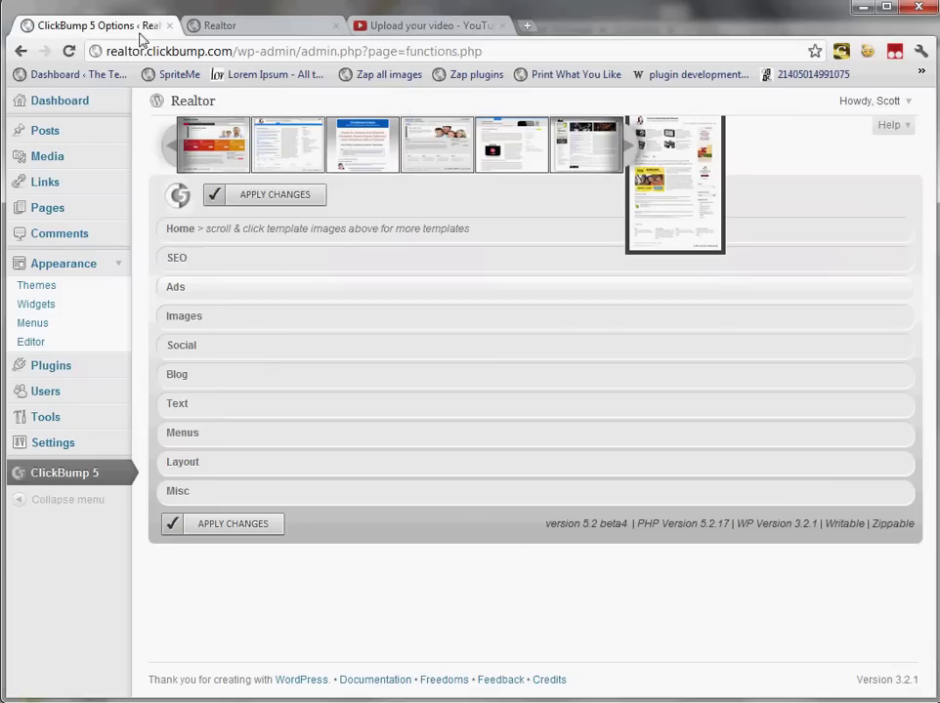
click(93, 305)
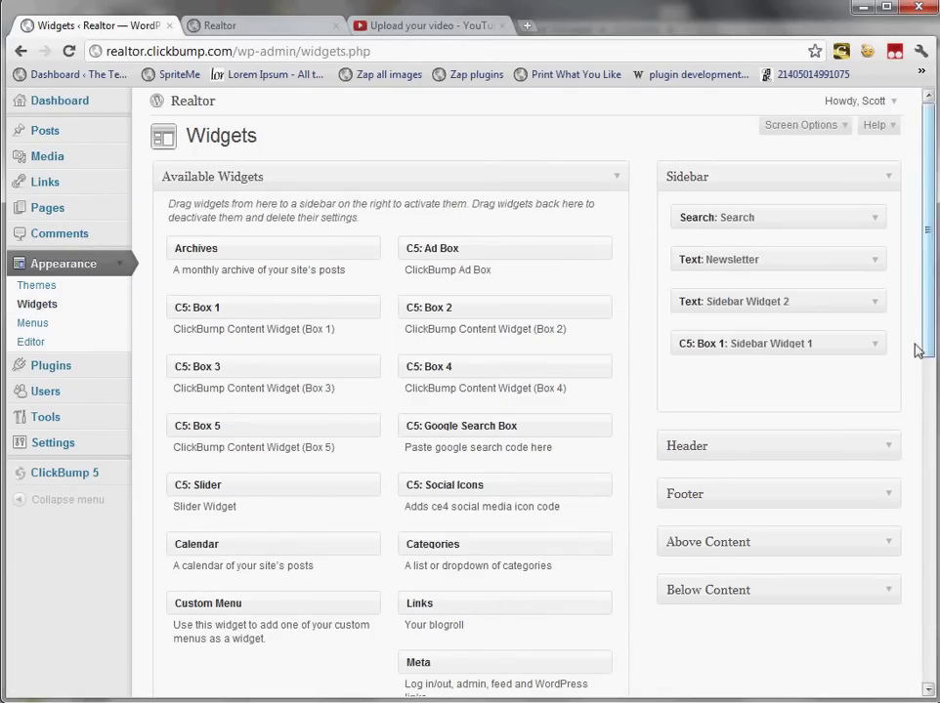
Step: Set the Header area's C5: Slider widget visibility to Hide and save it
click(891, 178)
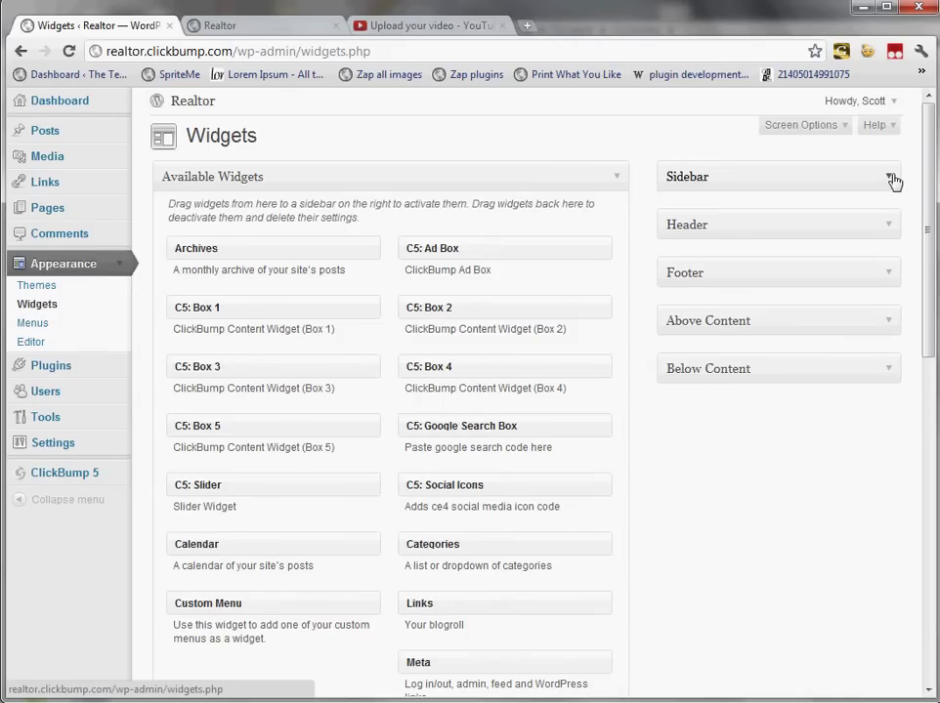
click(890, 225)
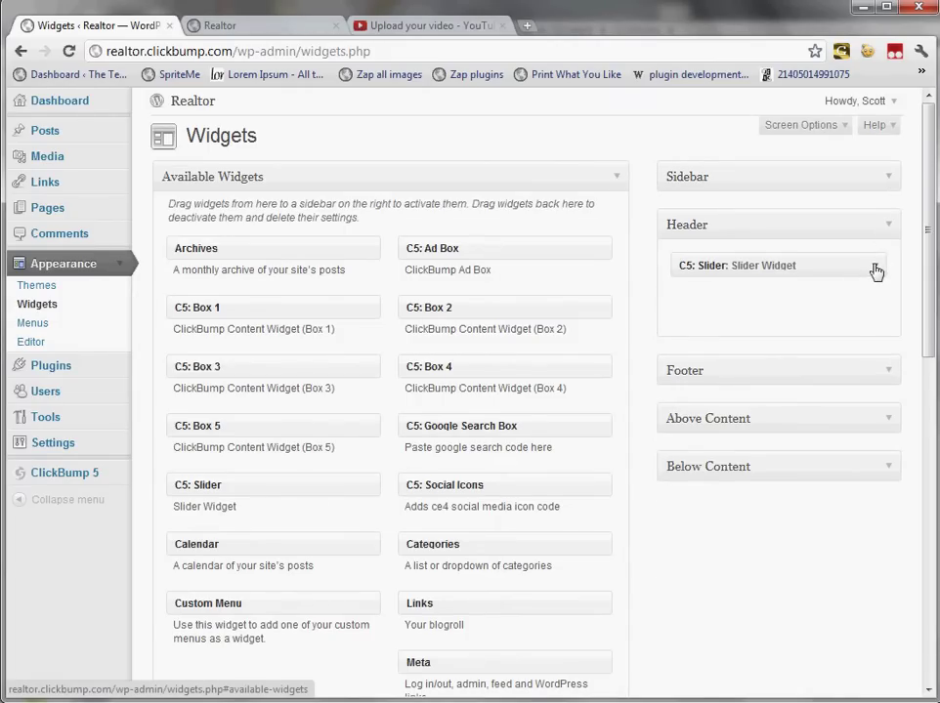
click(876, 272)
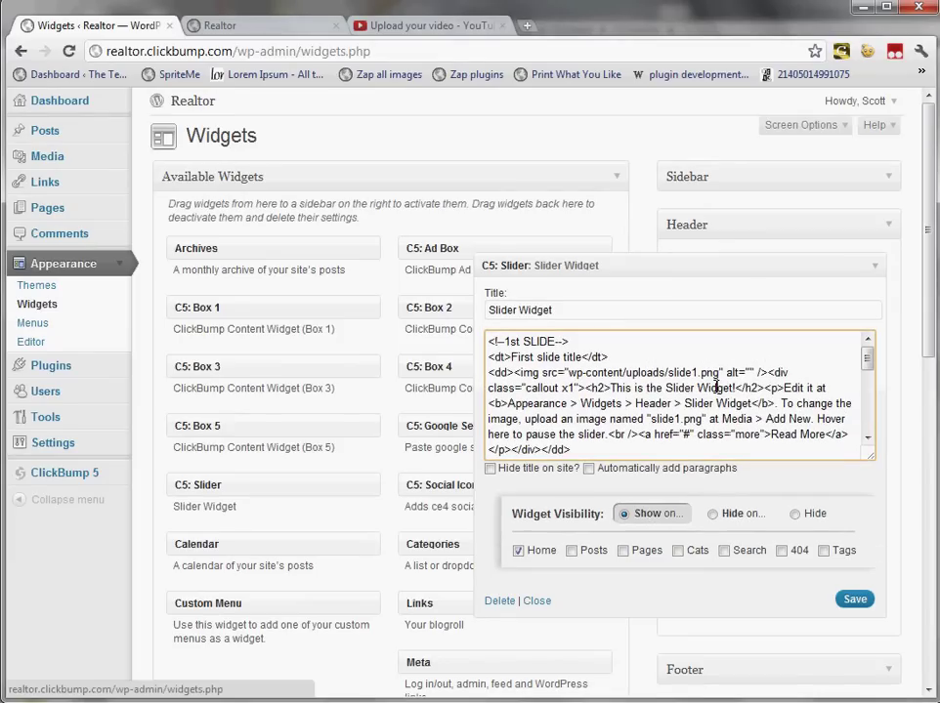
key(ctrl+a)
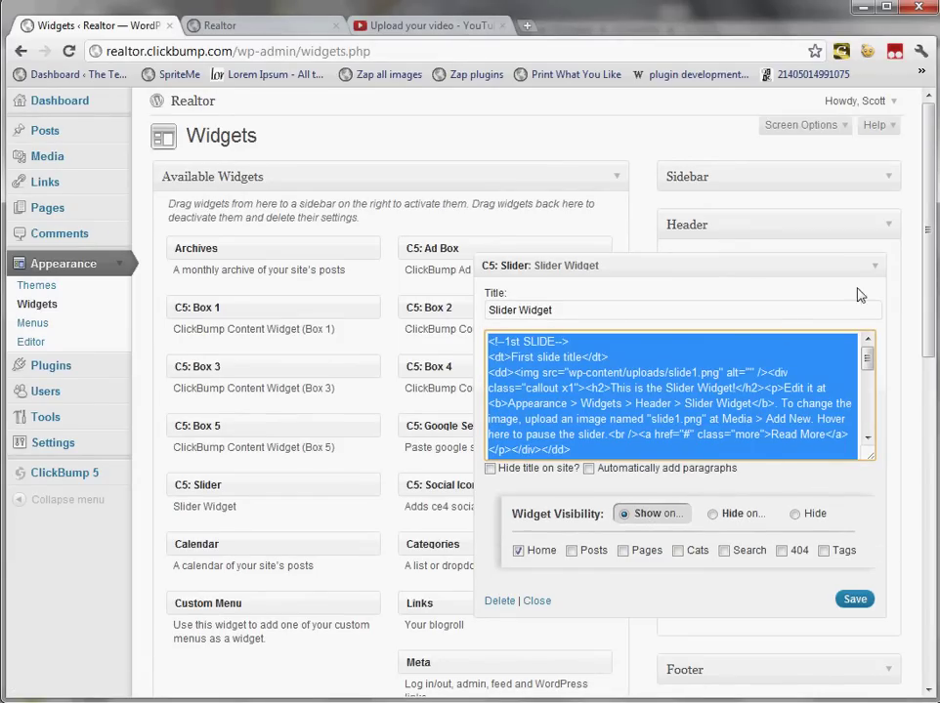
click(817, 514)
click(852, 601)
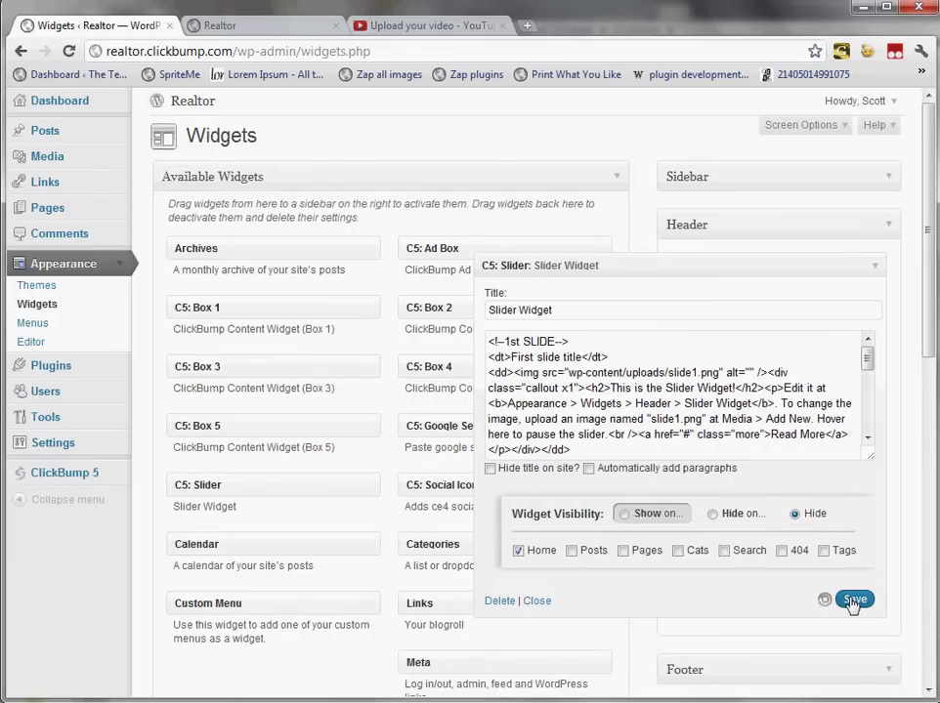
Step: Reload the Realtor home page to confirm the header slider is gone, then return to Widgets
click(876, 269)
key(ctrl+Tab)
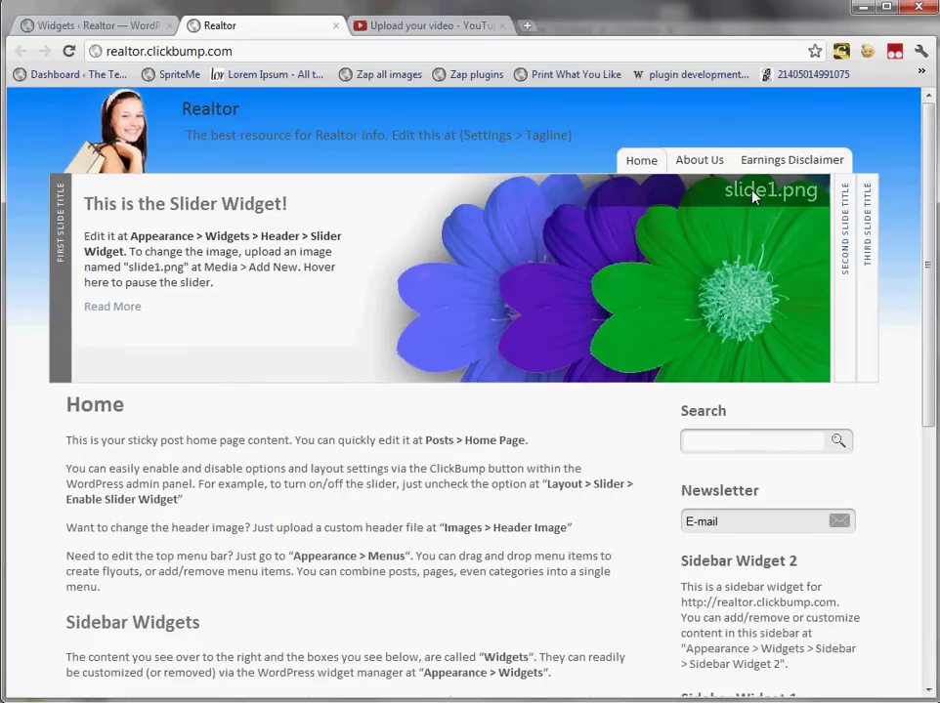
key(F5)
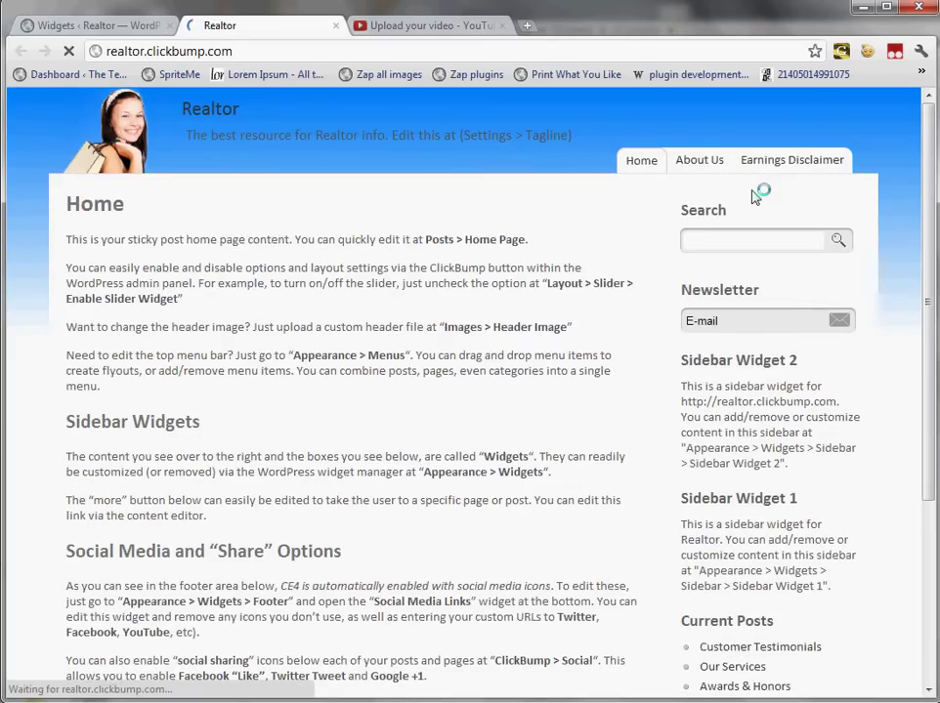
click(148, 33)
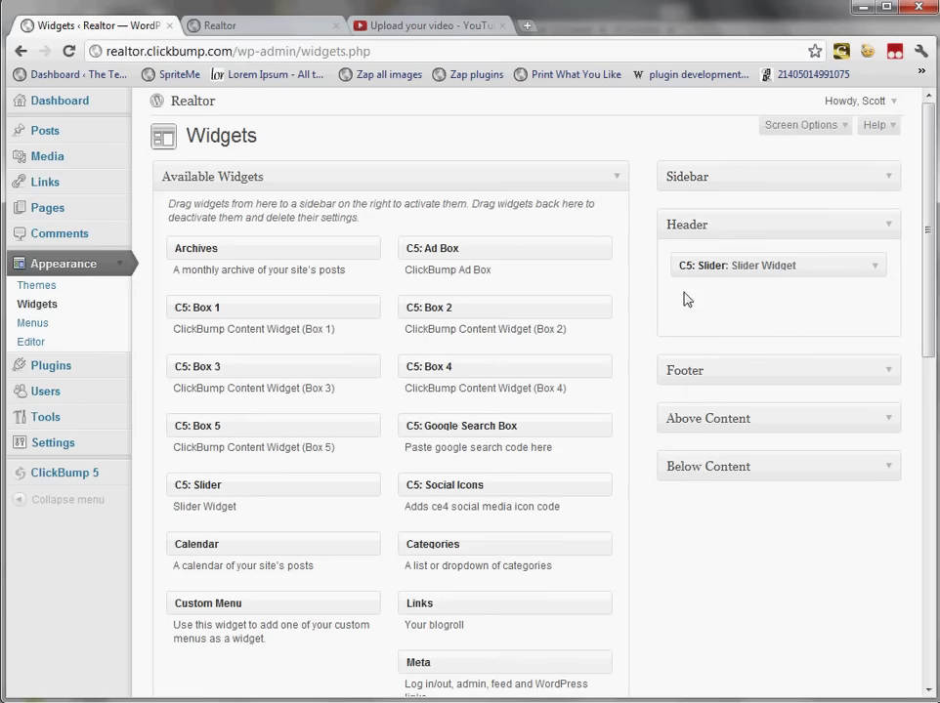
Step: Drag a C5: Slider widget into the Above Content area and save it
click(891, 228)
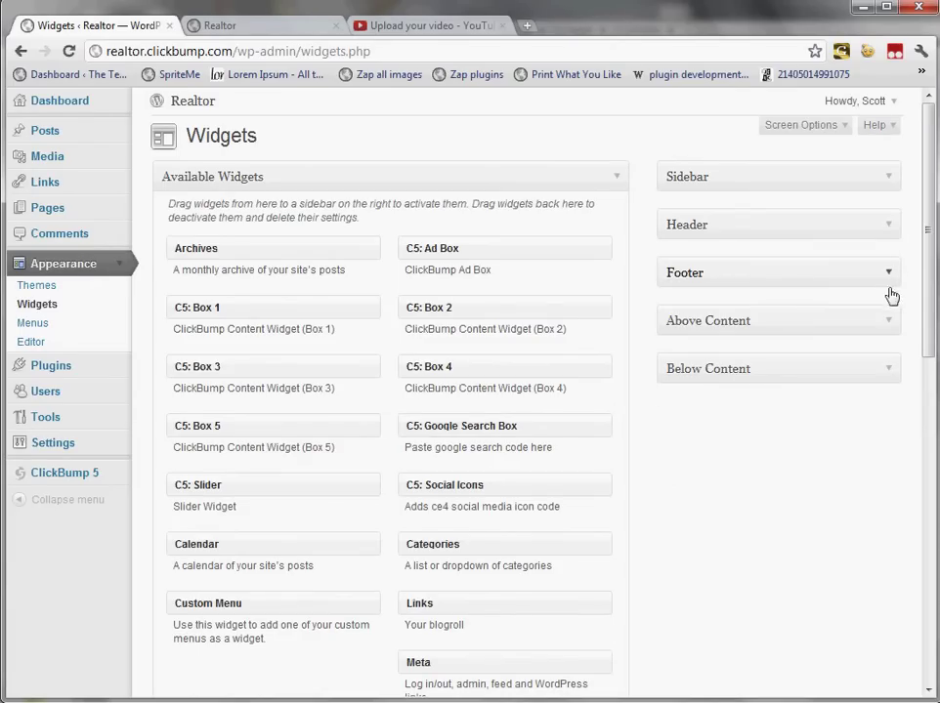
click(891, 323)
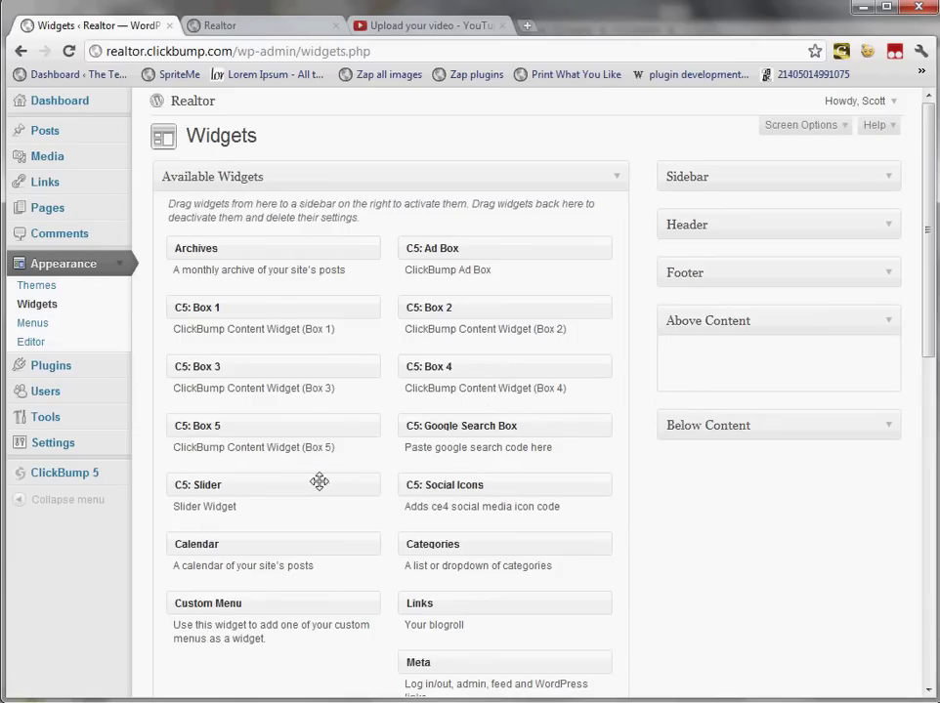
drag(336, 477, 825, 361)
drag(873, 494, 867, 437)
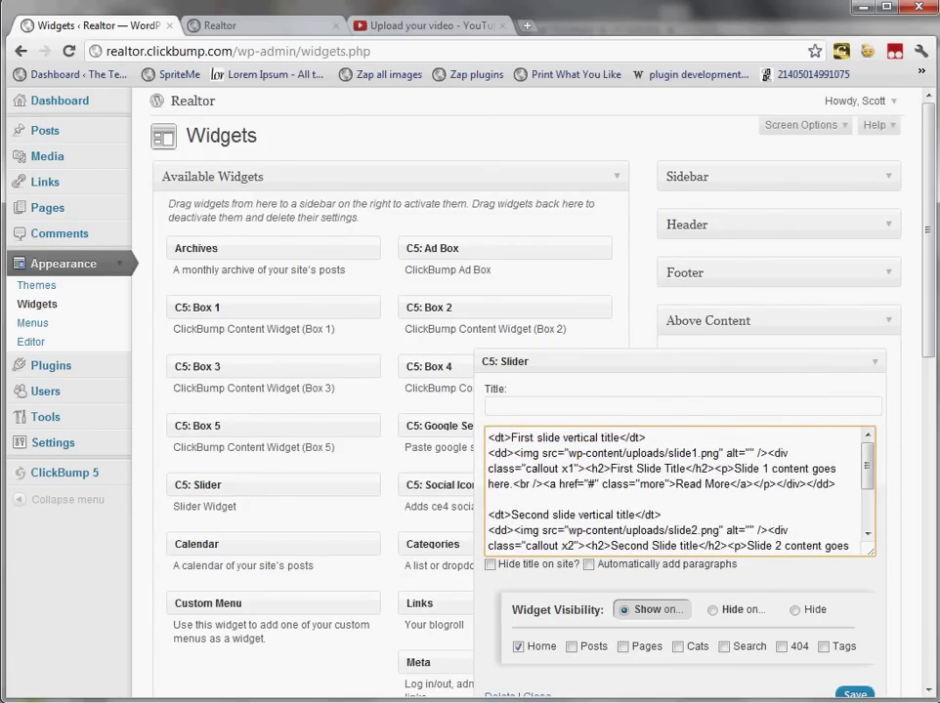
scroll(775, 447, down, 3)
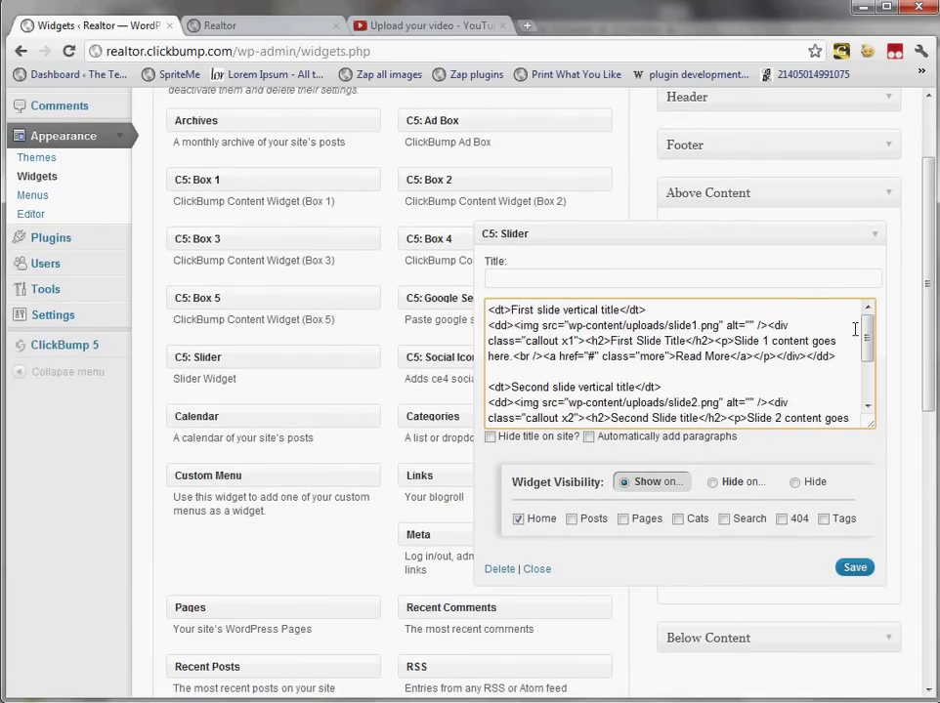
click(852, 570)
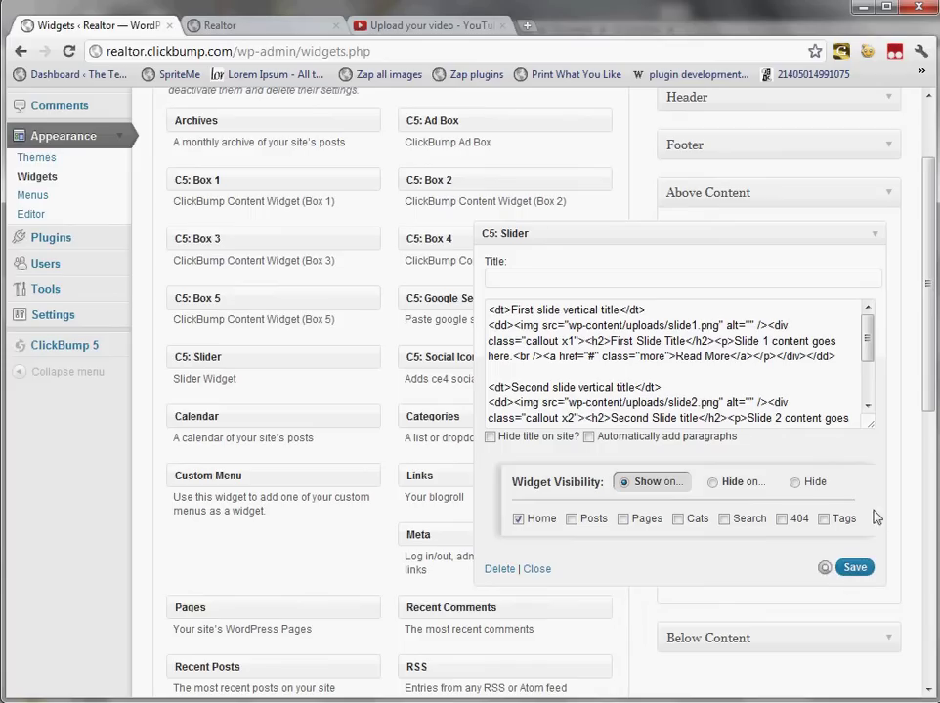
click(873, 240)
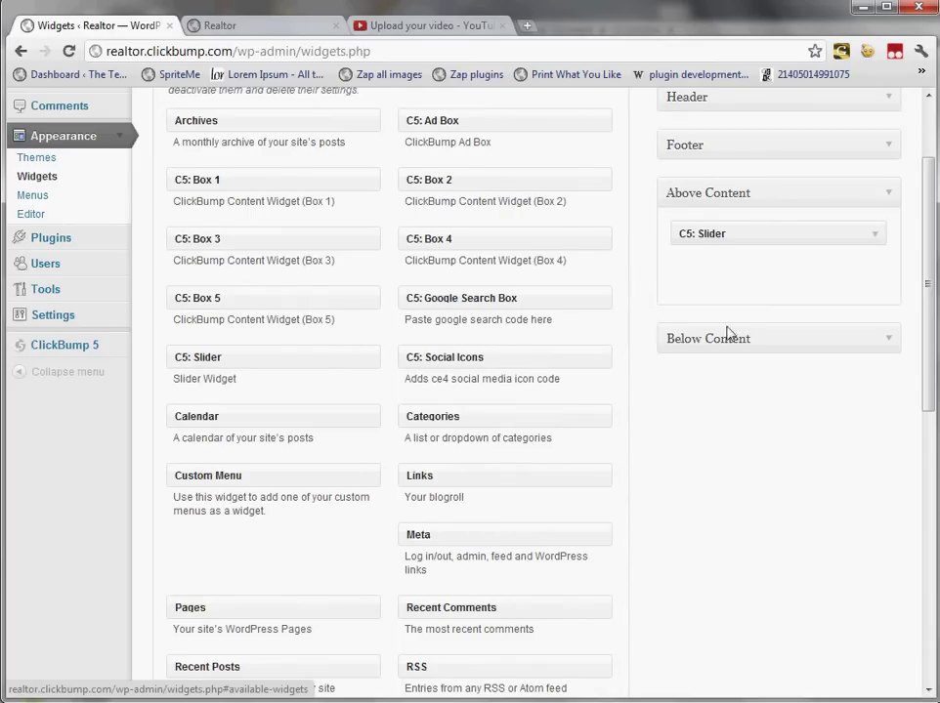
key(ctrl+Tab)
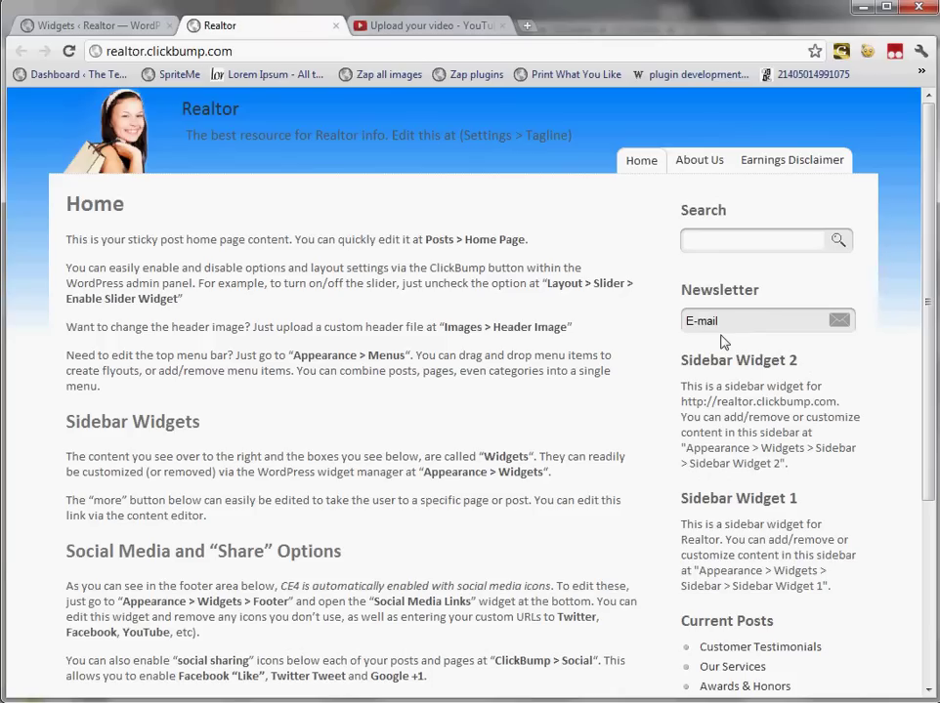
Step: Reload the Realtor site and check the slider now appears above the Home content
key(F5)
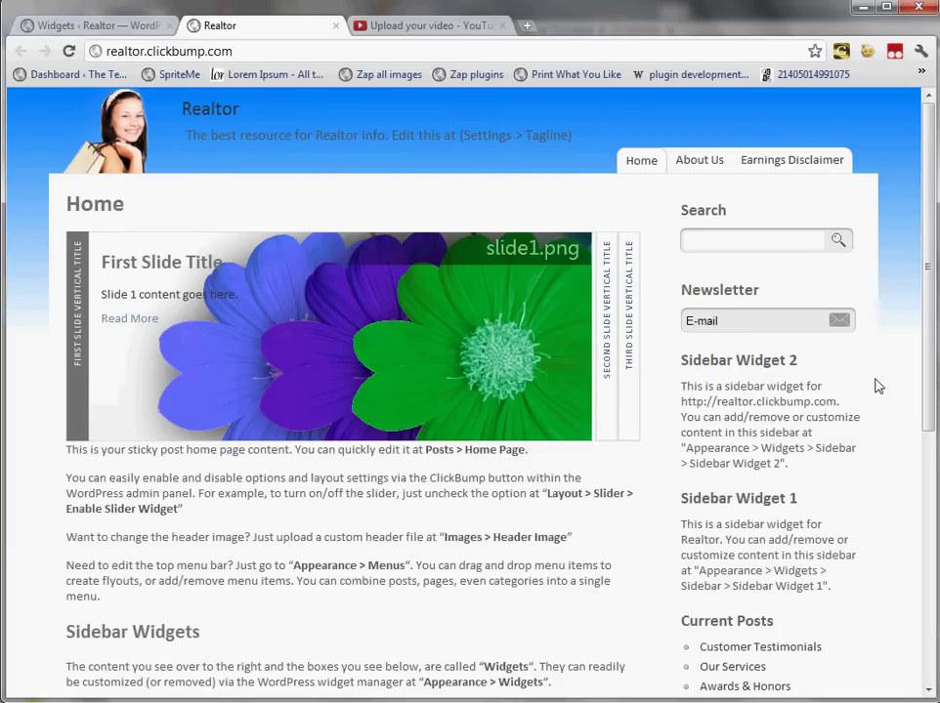
drag(929, 372, 926, 344)
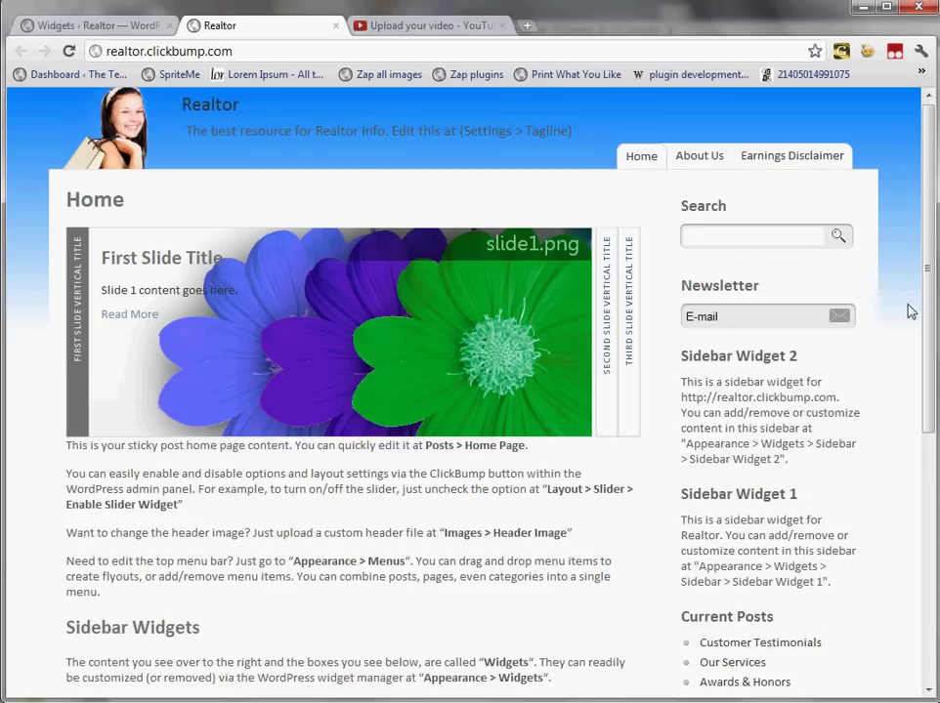
drag(924, 311, 919, 281)
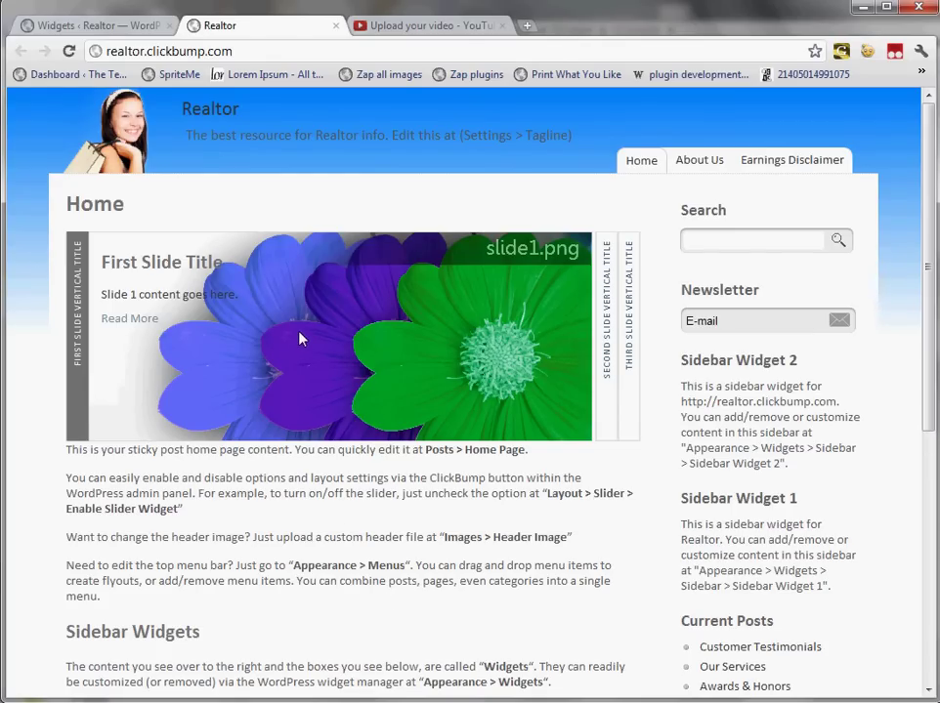
Step: Open clickbump.com in a new browser tab
key(ctrl+t)
text(clic)
key(Return)
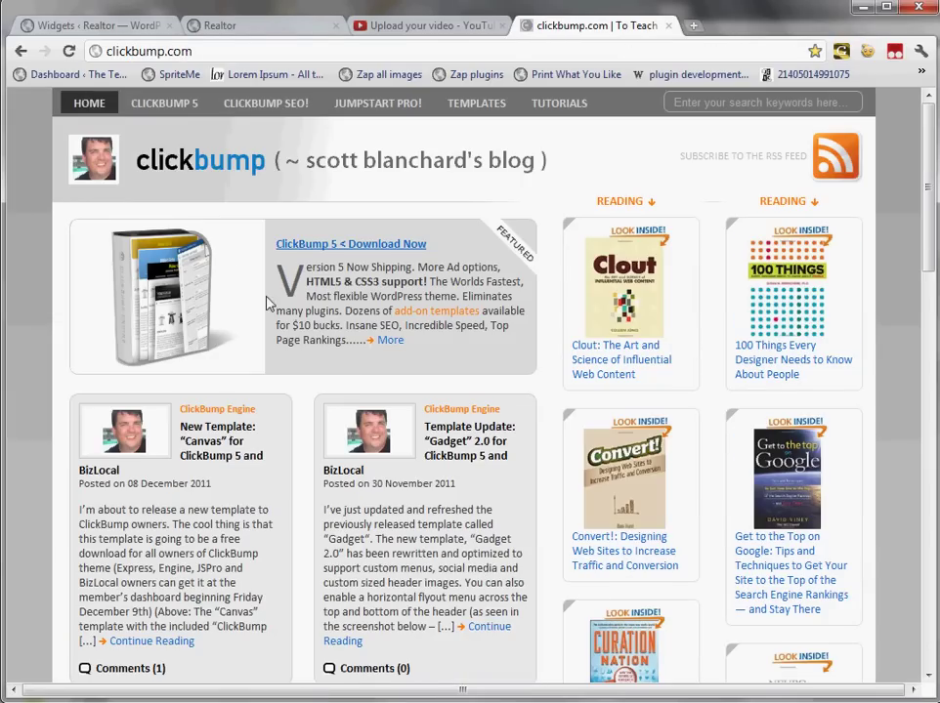
Step: Read the 'New Template: Canvas' post, then return to the Realtor tab and select 'clickbump' in its address
click(225, 430)
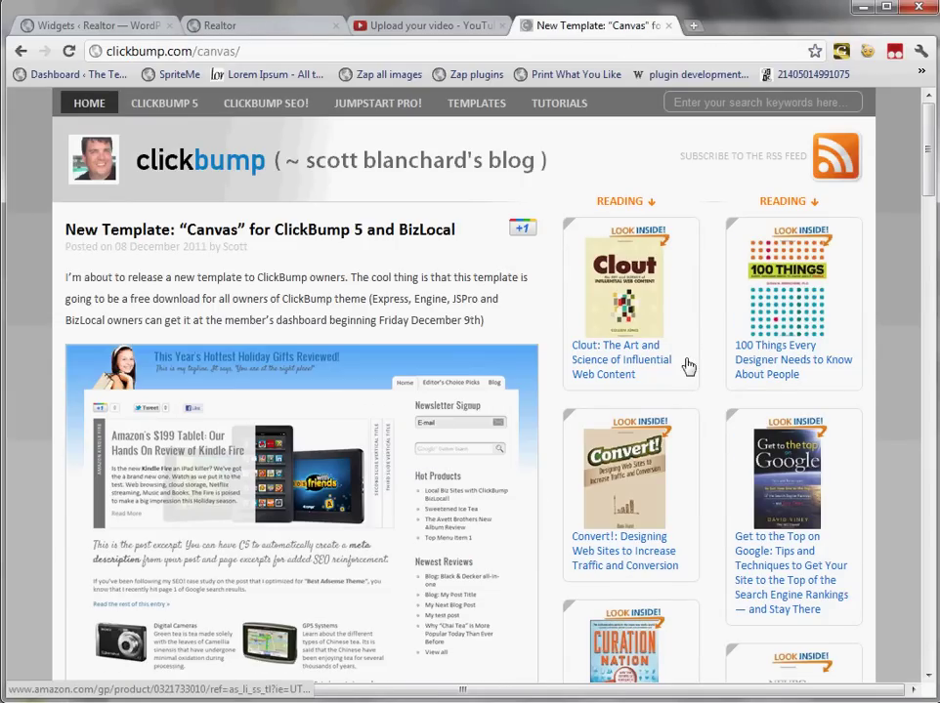
drag(933, 171, 933, 211)
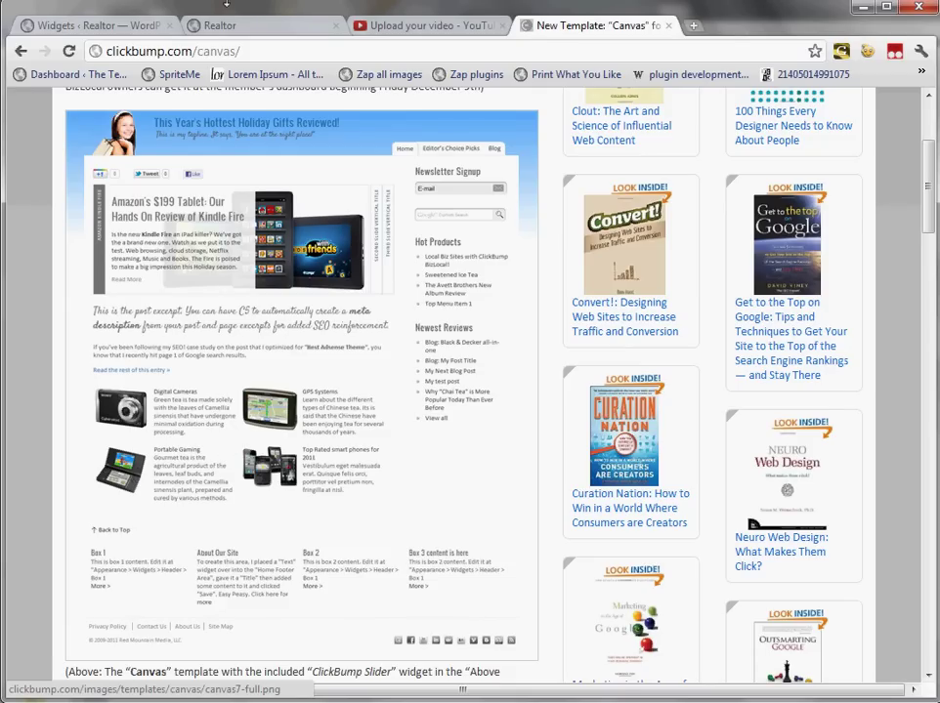
click(186, 19)
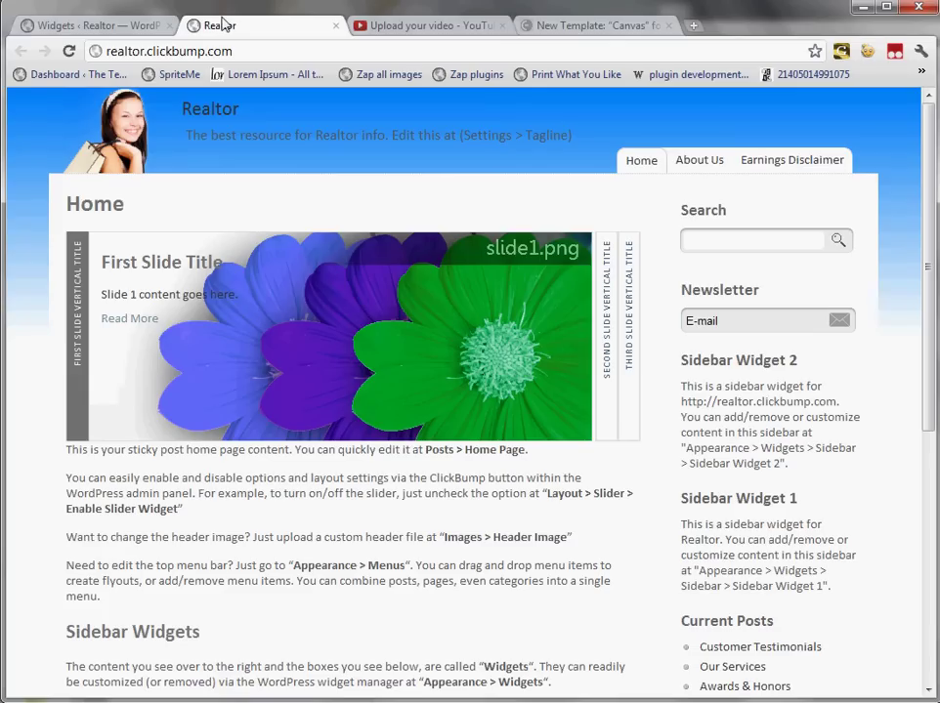
double_click(193, 56)
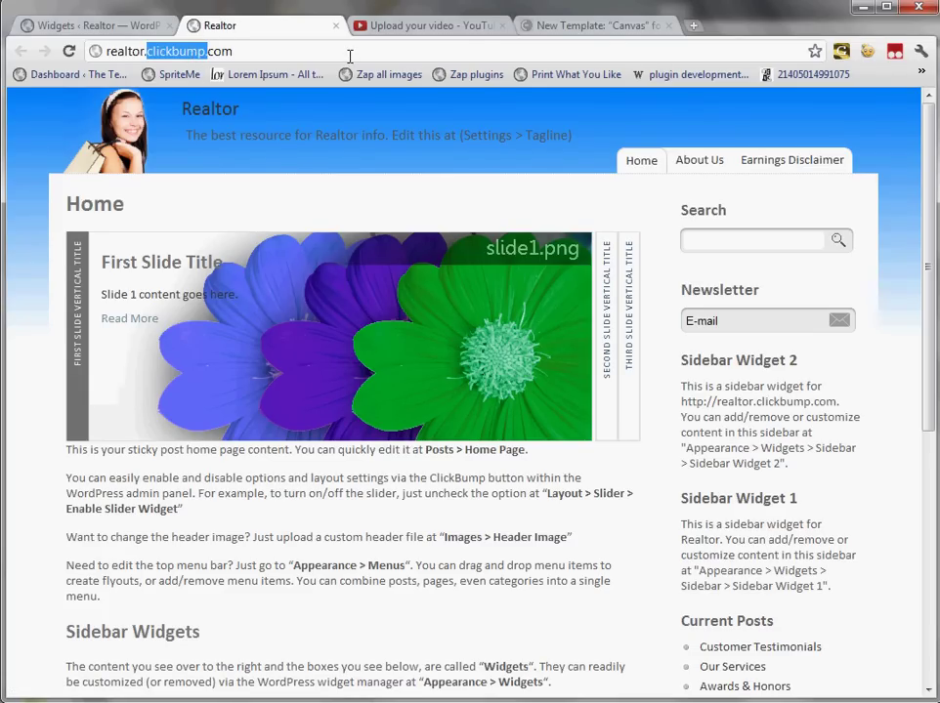